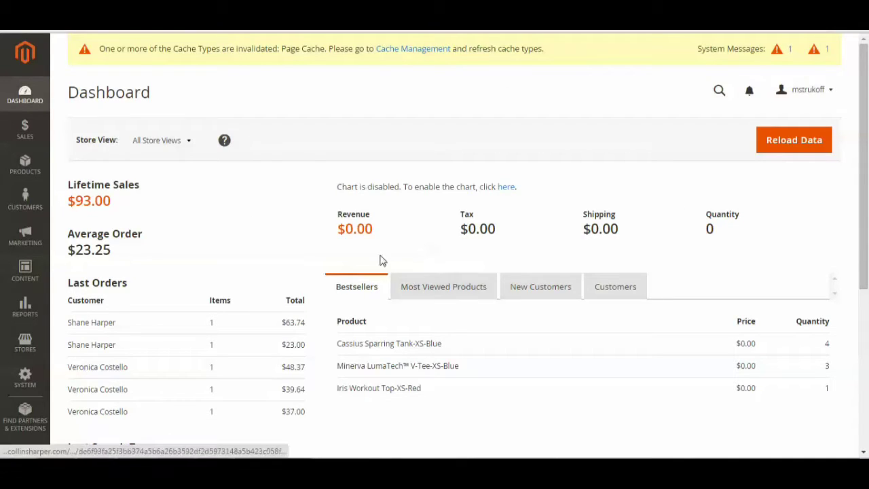
- Go to Content > Blocks and start a new static block
left_click(25, 270)
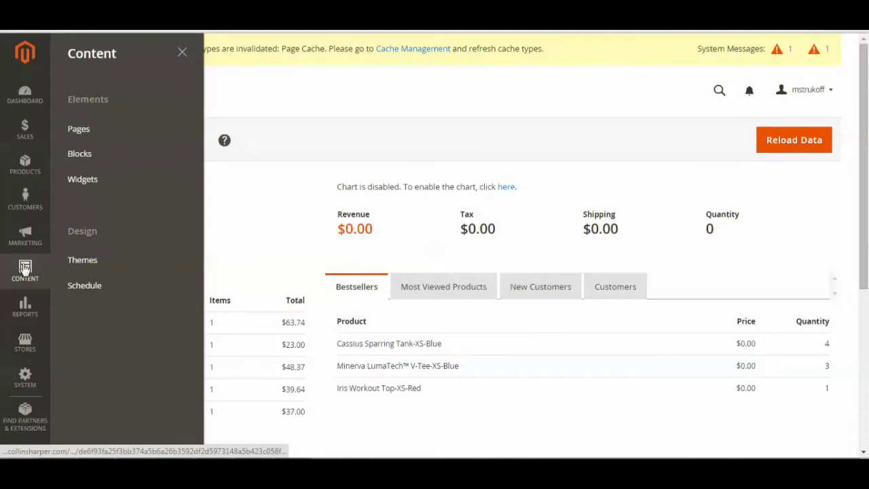
left_click(79, 158)
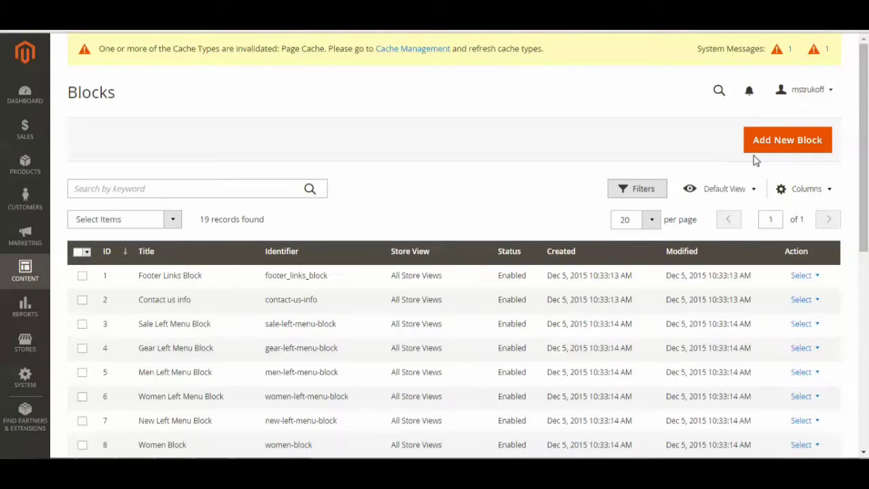
left_click(772, 142)
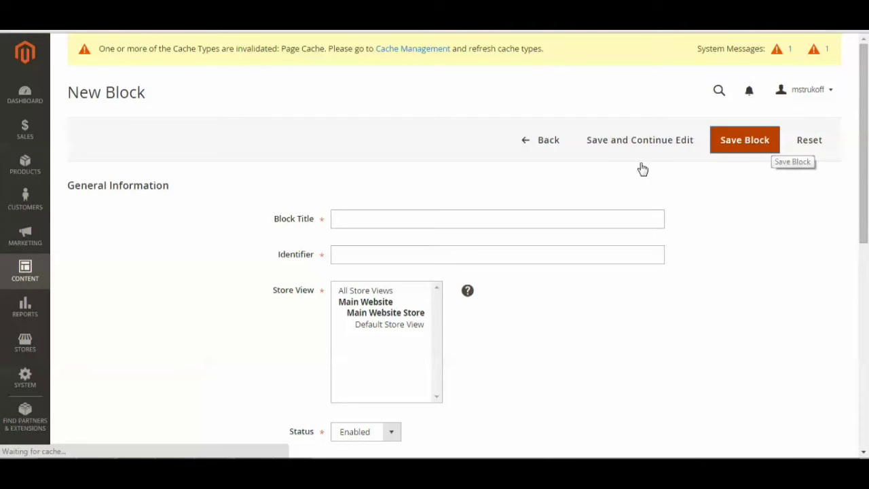
- Title the block 'Collins Harper Block 2' with identifier CH_Block_2 for All Store Views
left_click(365, 225)
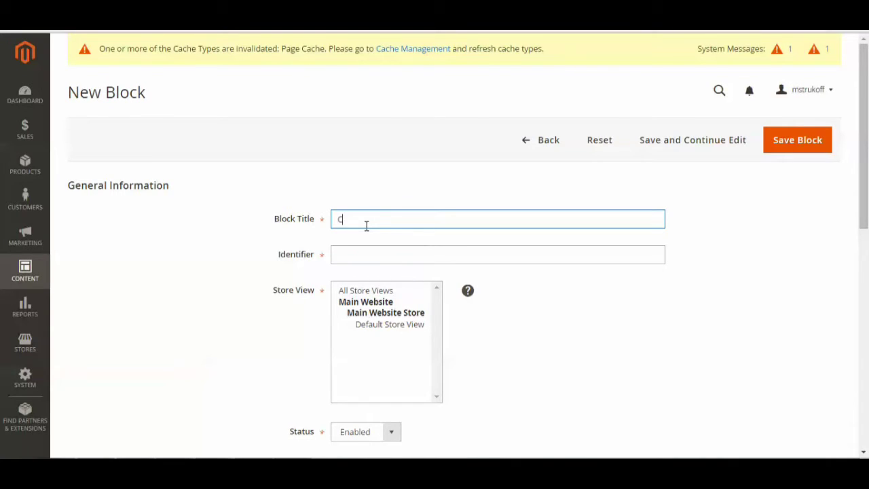
type("Collins Harper Block 2")
left_click(366, 251)
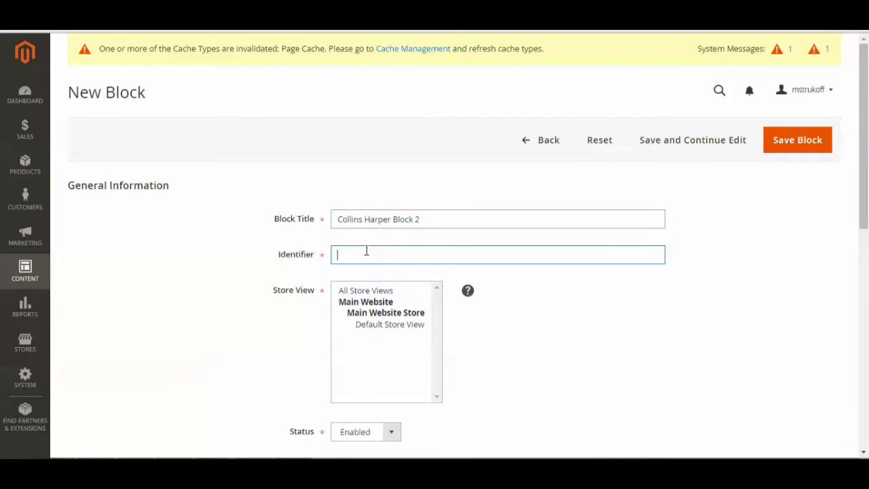
type("CH")
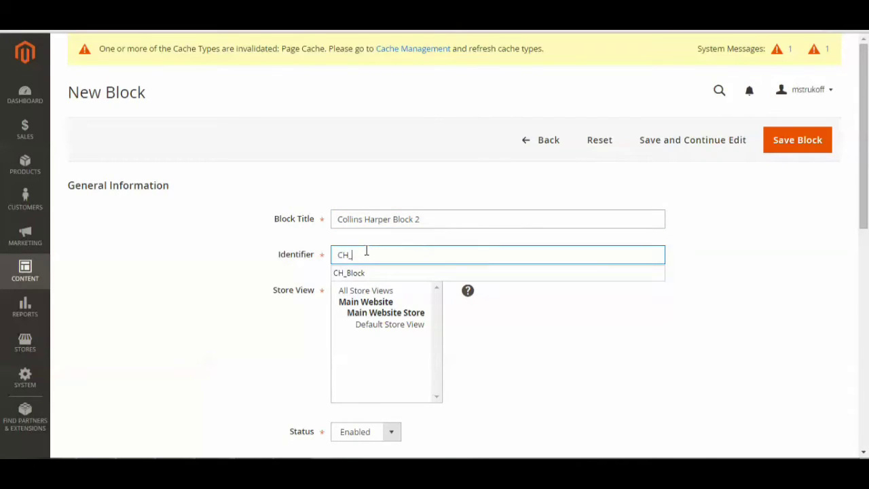
type("_Block_2")
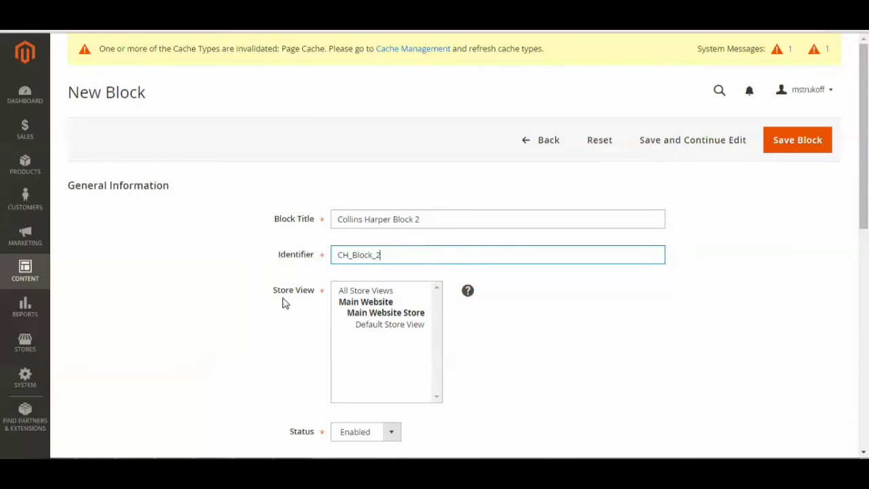
left_click(372, 292)
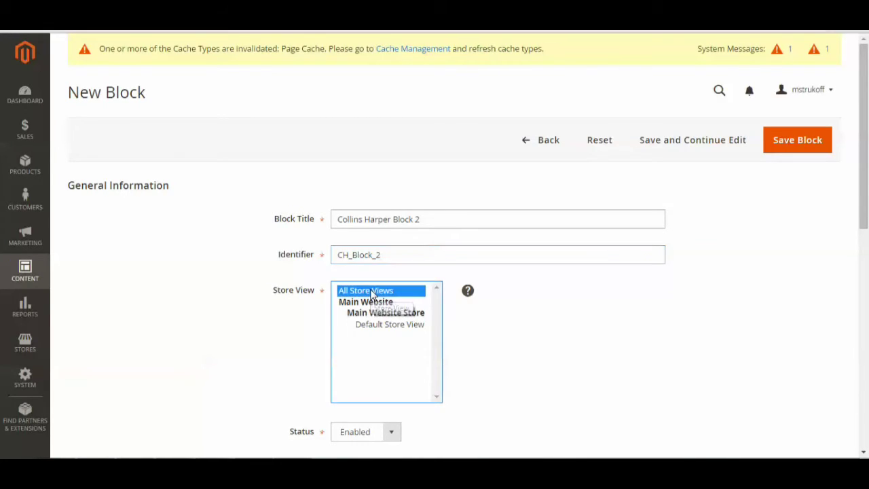
left_click(380, 326)
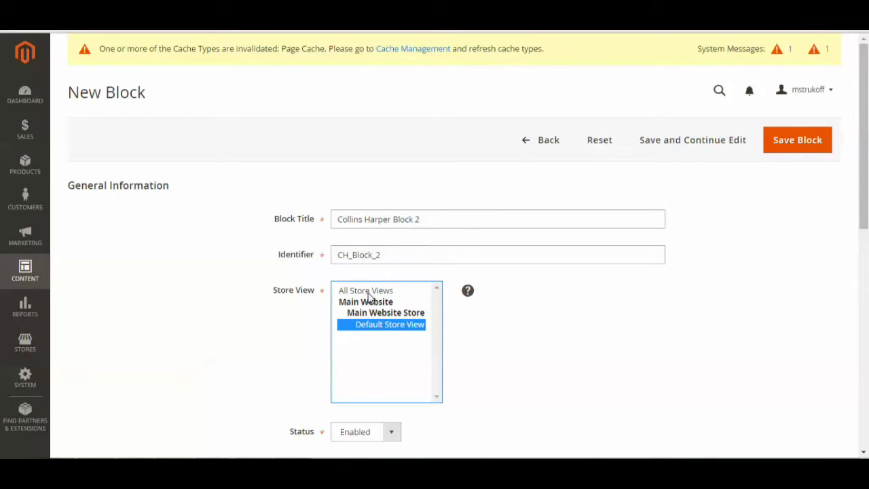
left_click(367, 291)
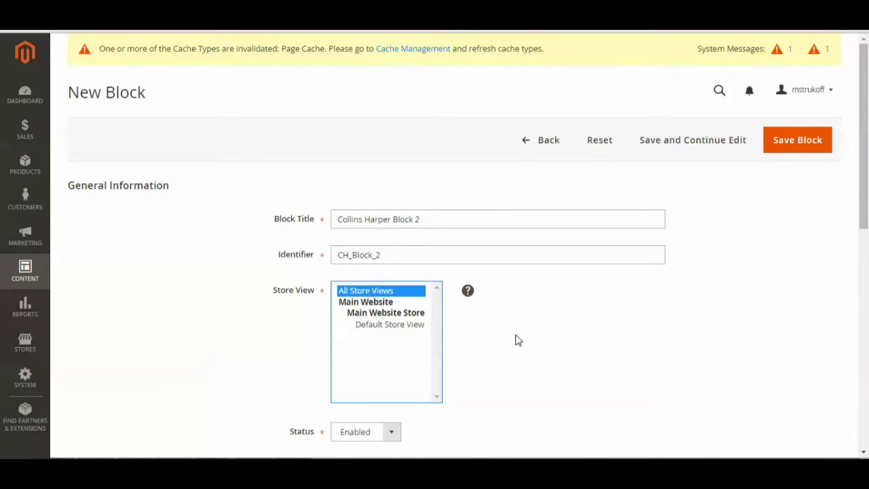
- Keep the new block's status set to Enabled
scroll(516, 324, "down", 2)
scroll(500, 312, "down", 1)
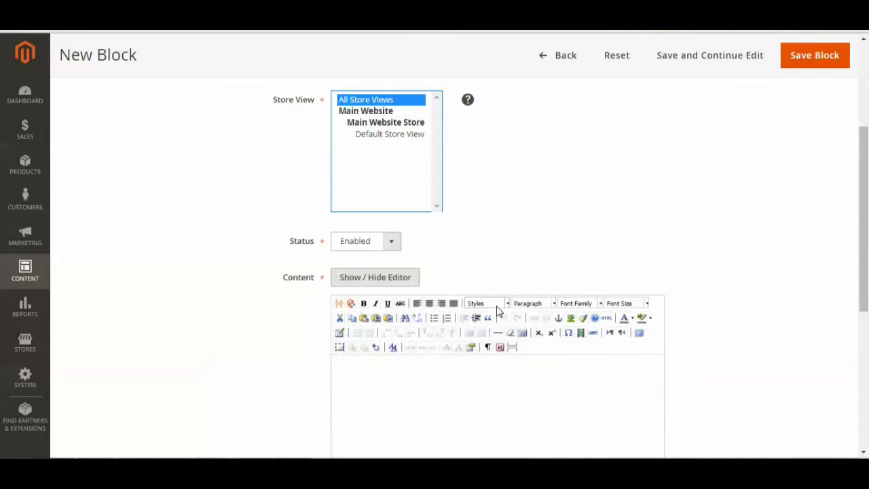
left_click(386, 241)
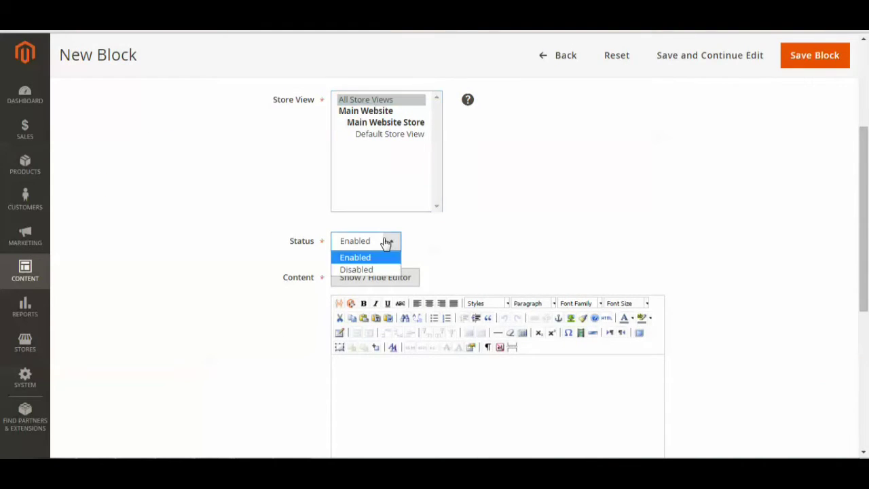
left_click(352, 257)
- Enter 'Collins Harper' as the block content and save the block
scroll(479, 259, "down", 2)
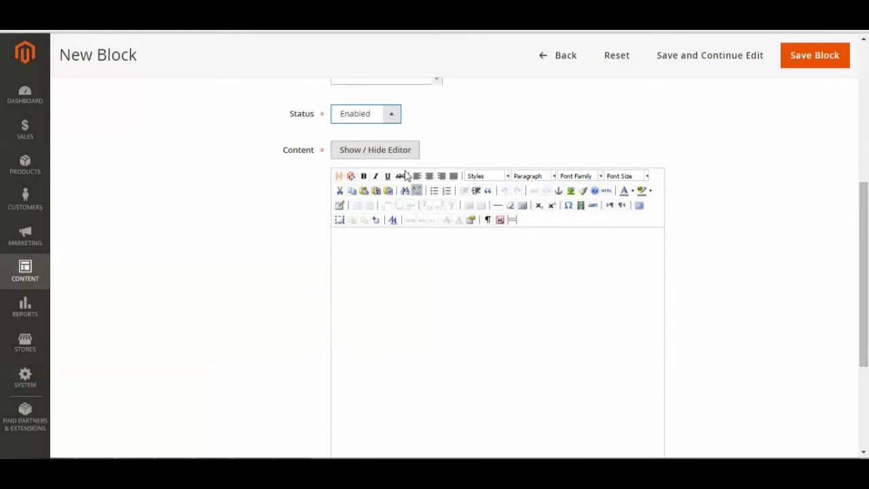
left_click(395, 242)
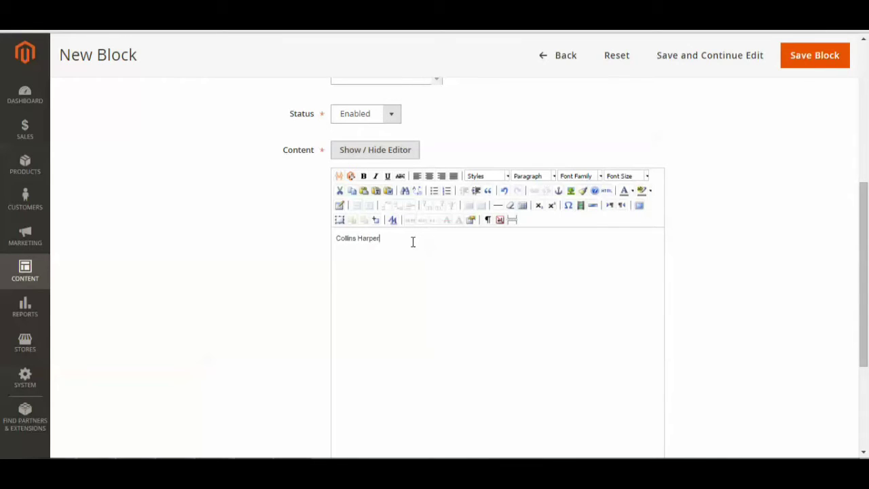
scroll(459, 354, "up", 1)
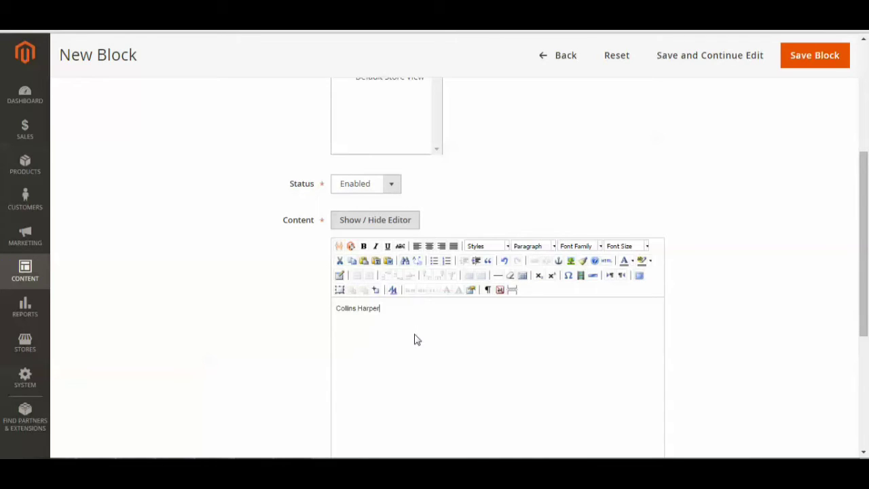
left_click(793, 59)
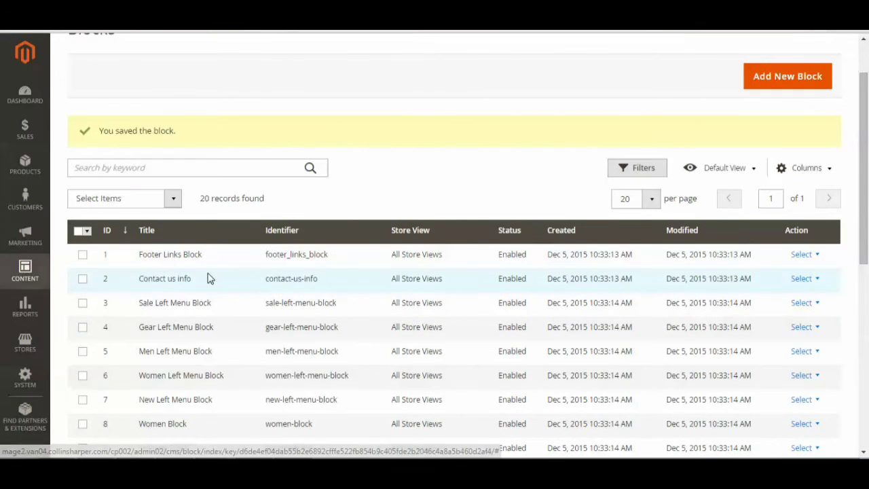
- Edit the Home Page from Content > Pages and show its Content section
left_click(38, 278)
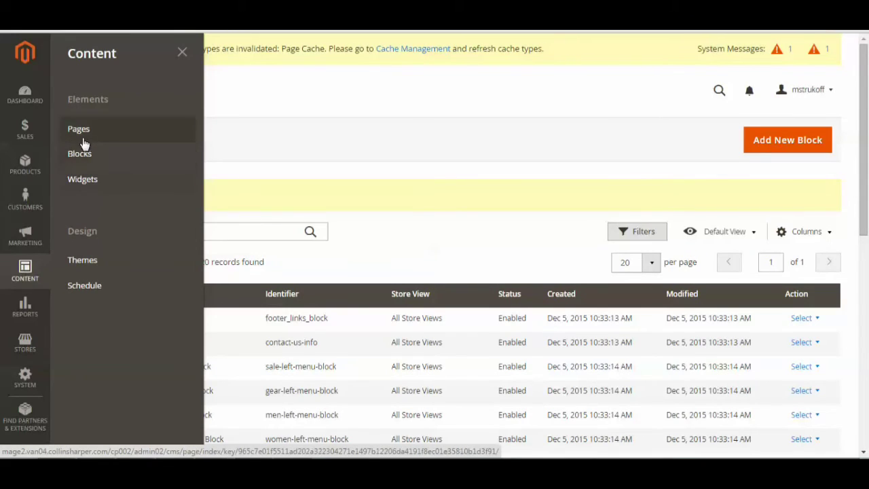
left_click(80, 133)
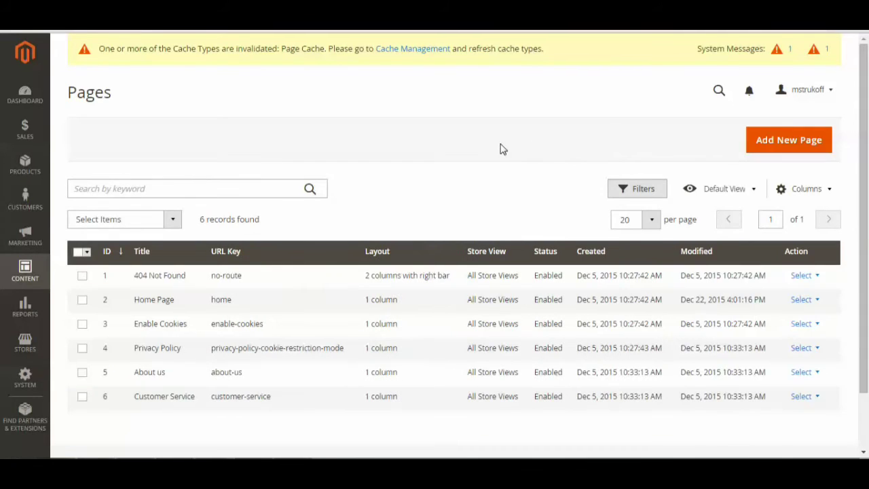
scroll(499, 149, "down", 2)
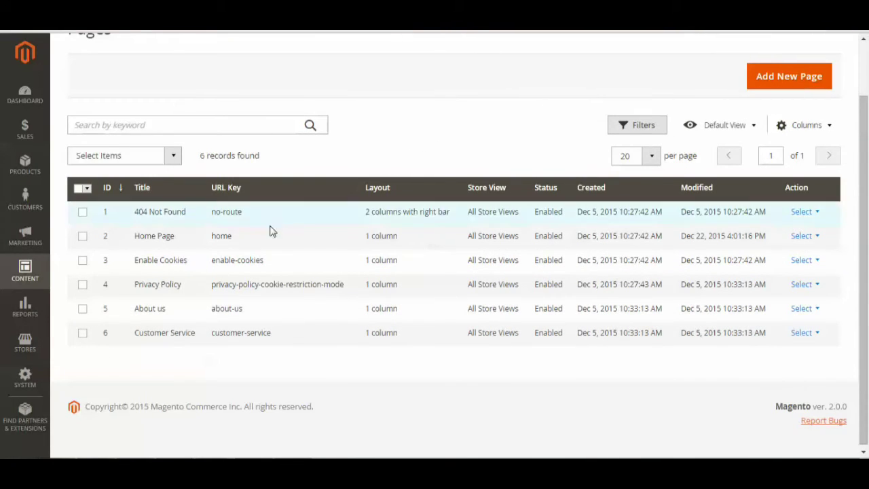
left_click(803, 239)
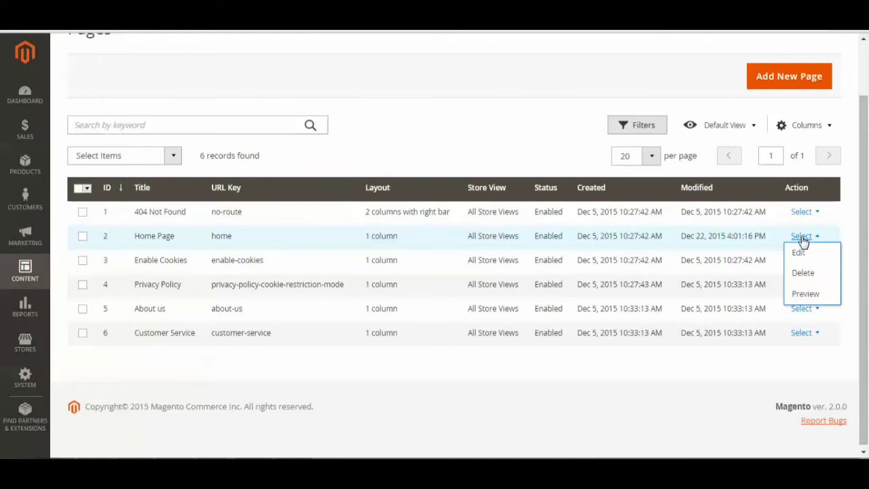
left_click(801, 252)
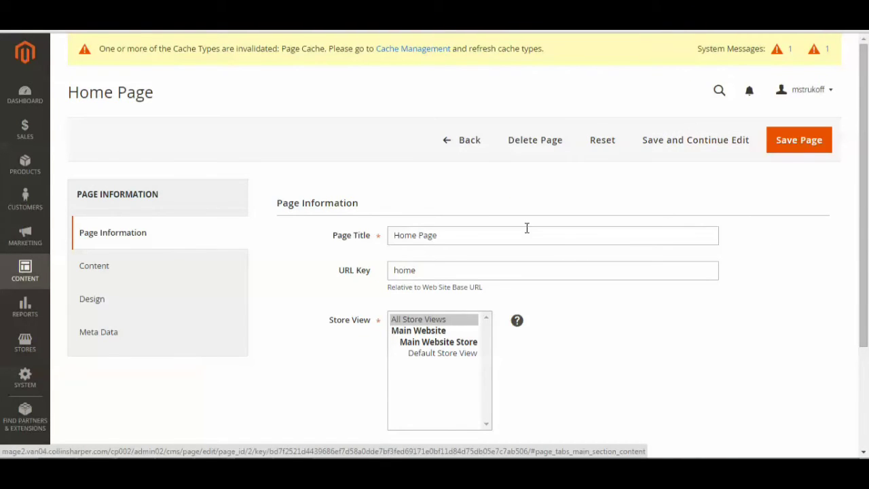
left_click(131, 266)
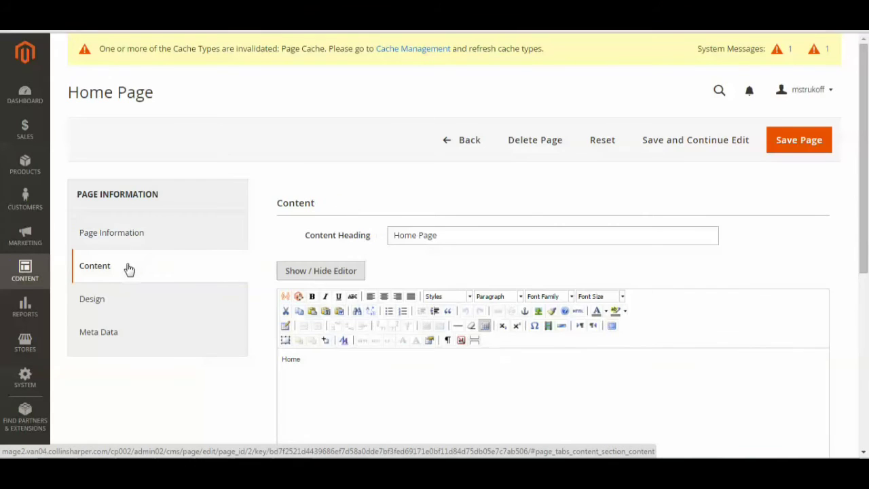
scroll(317, 343, "down", 1)
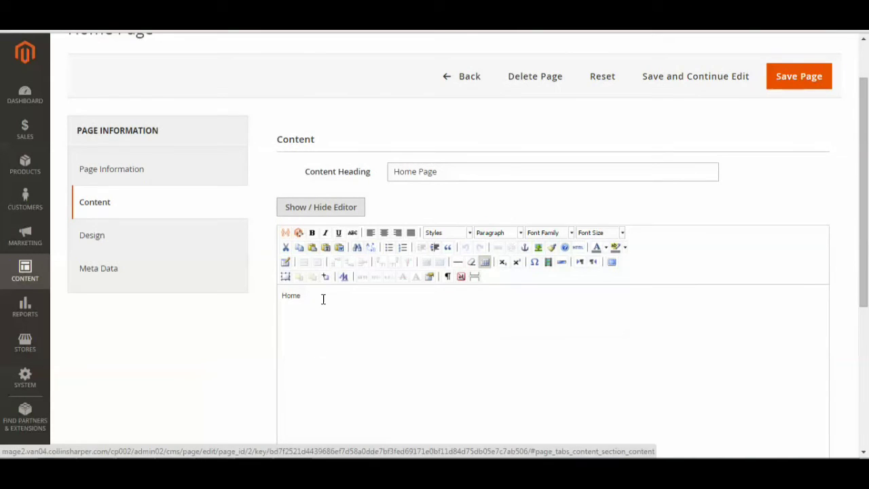
- Configure a CMS Static Block widget, default template, showing Collins Harper Block 2
left_click(298, 235)
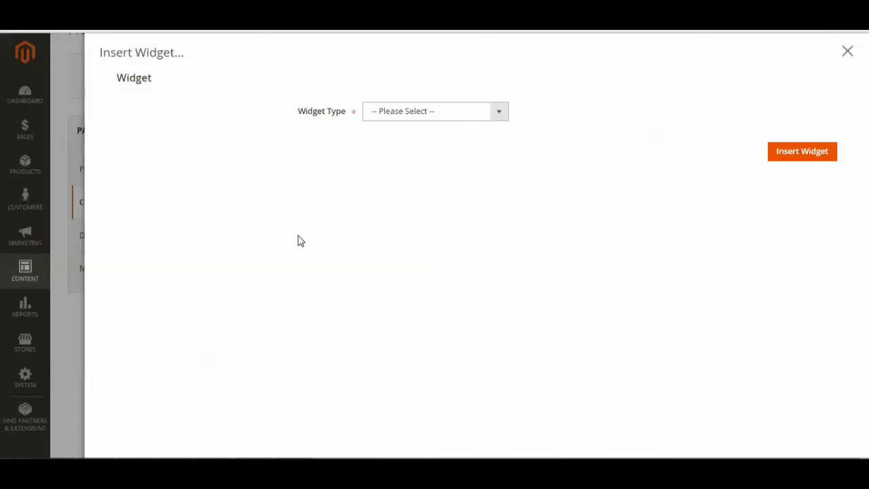
left_click(499, 114)
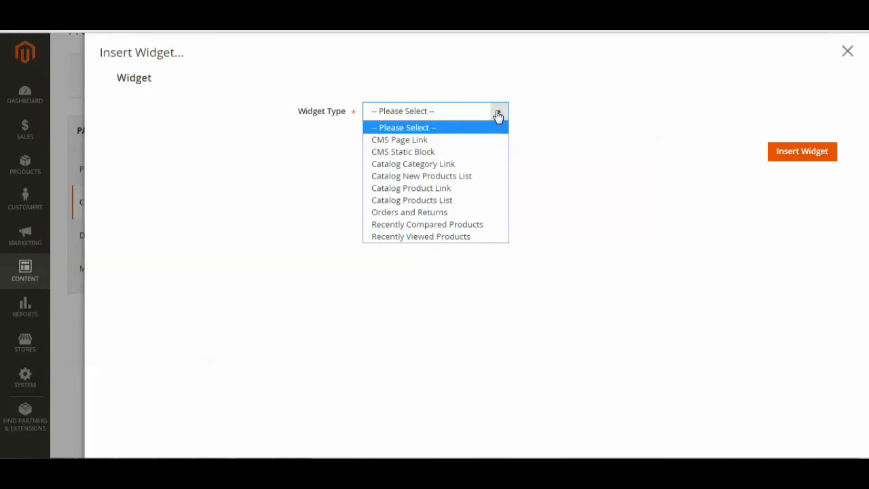
left_click(404, 152)
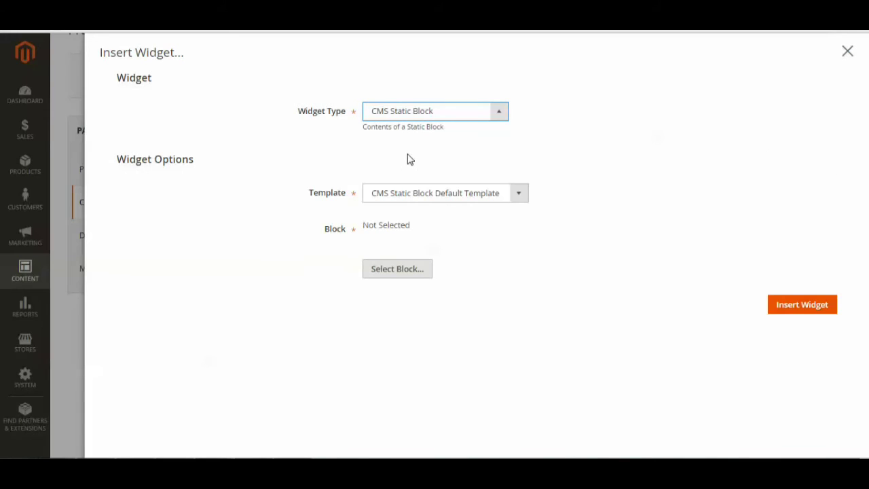
left_click(520, 203)
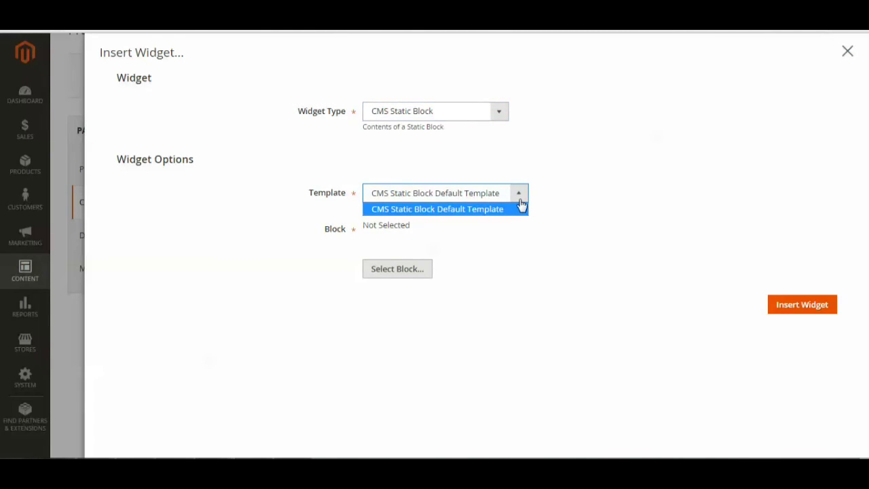
left_click(521, 206)
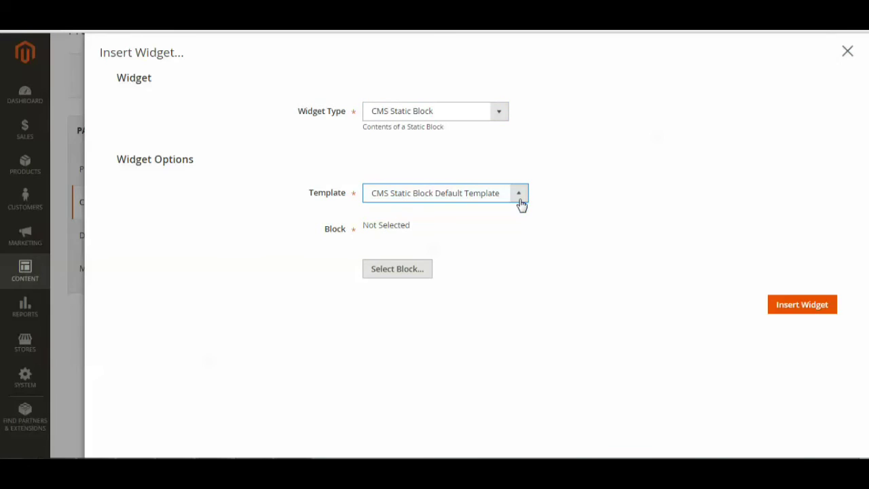
left_click(391, 275)
scroll(465, 231, "down", 1)
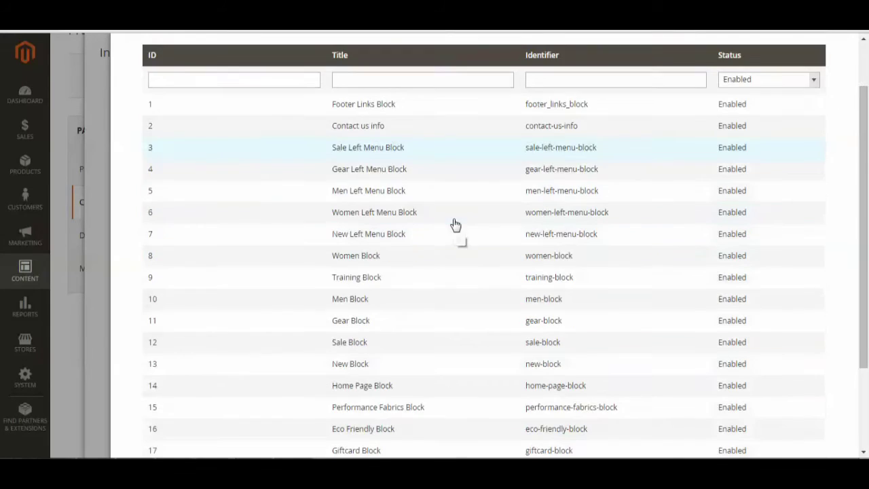
scroll(455, 224, "down", 3)
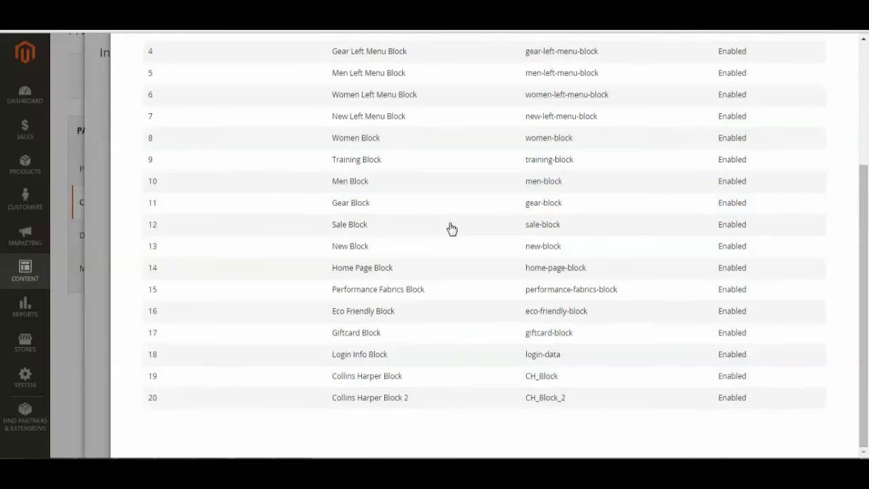
left_click(373, 400)
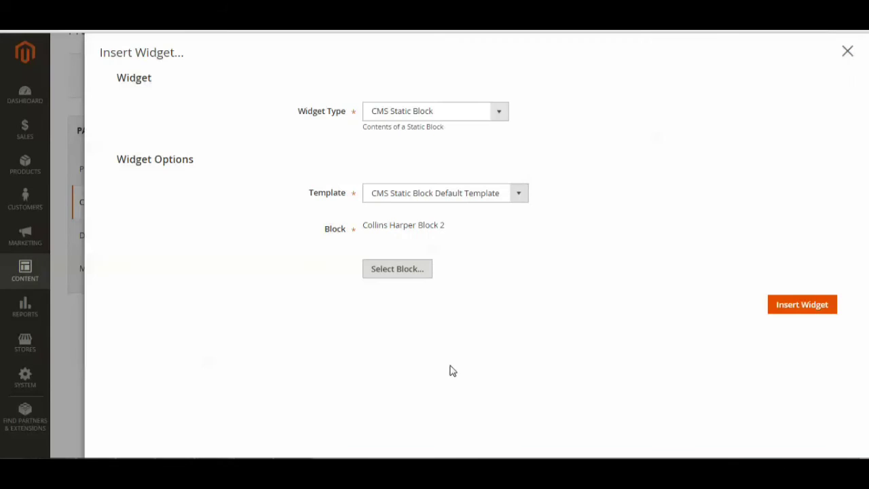
- Insert the block widget, delete the word 'Home', and save the Home Page
left_click(800, 307)
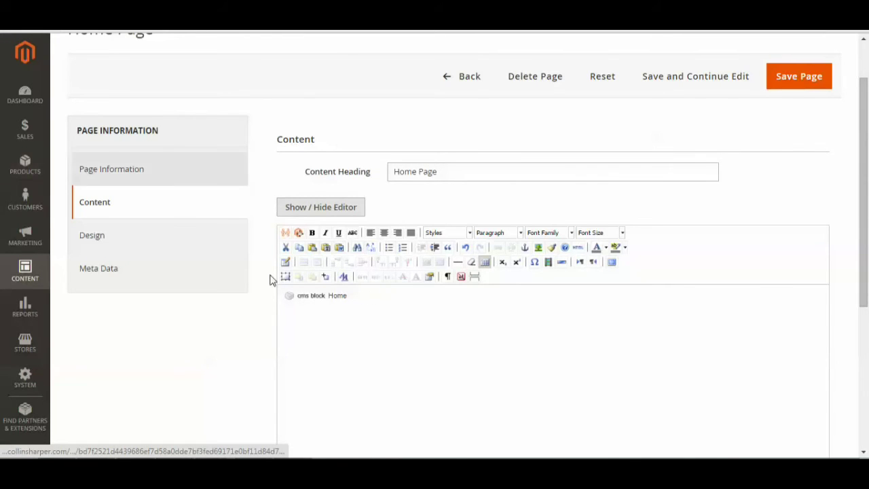
double_click(333, 297)
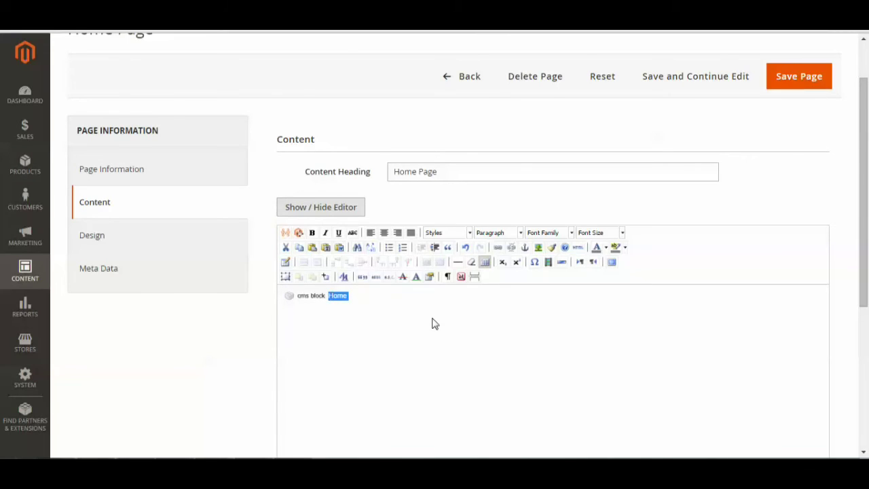
key("BackSpace")
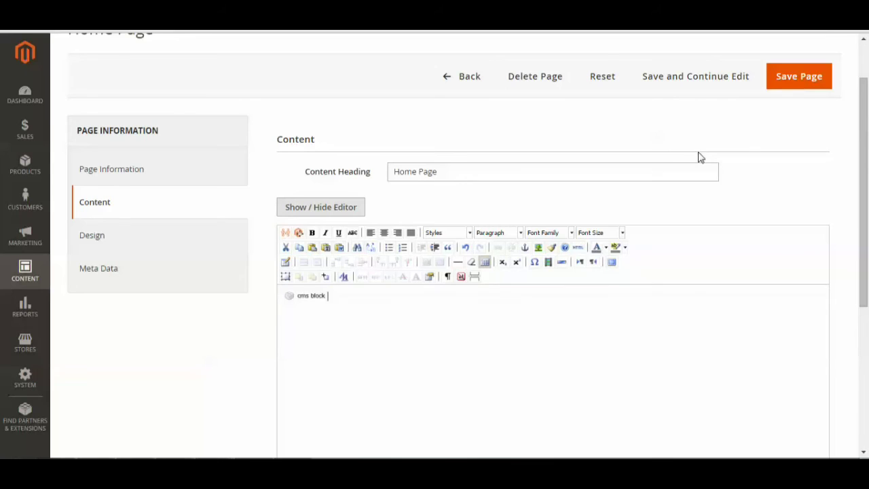
left_click(786, 82)
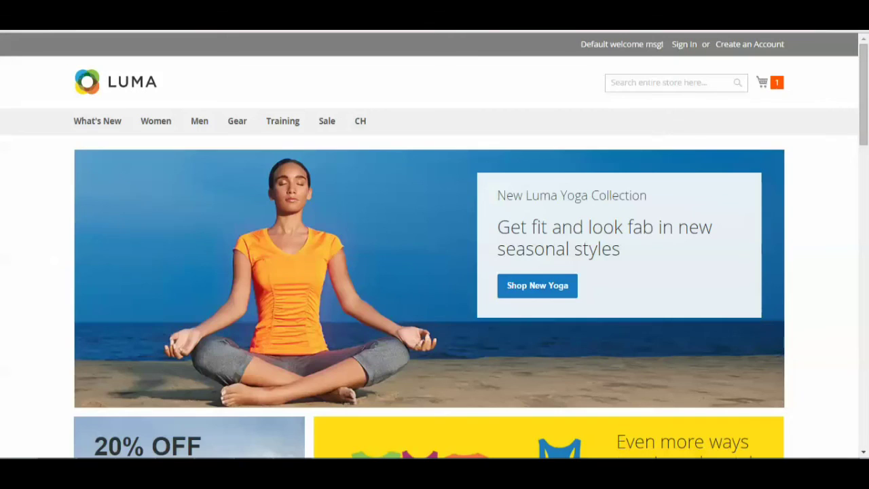
- Reload the storefront homepage and scroll down to check the new block
key("F5")
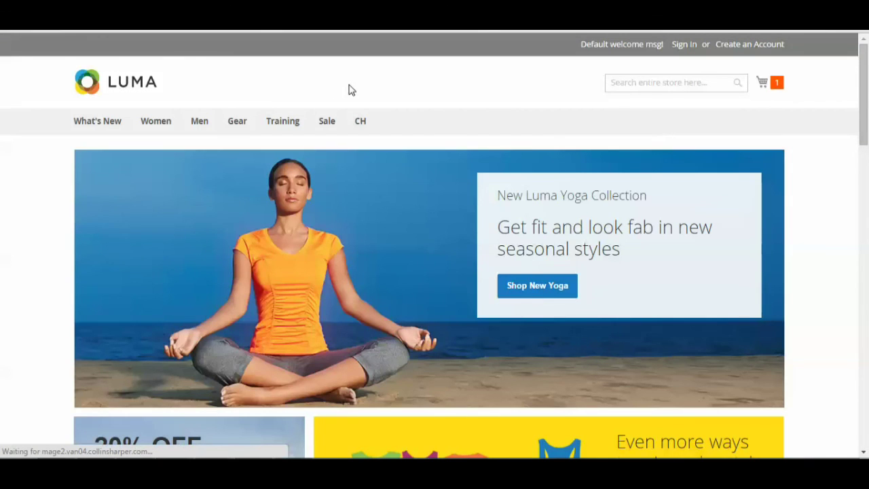
scroll(349, 89, "down", 20)
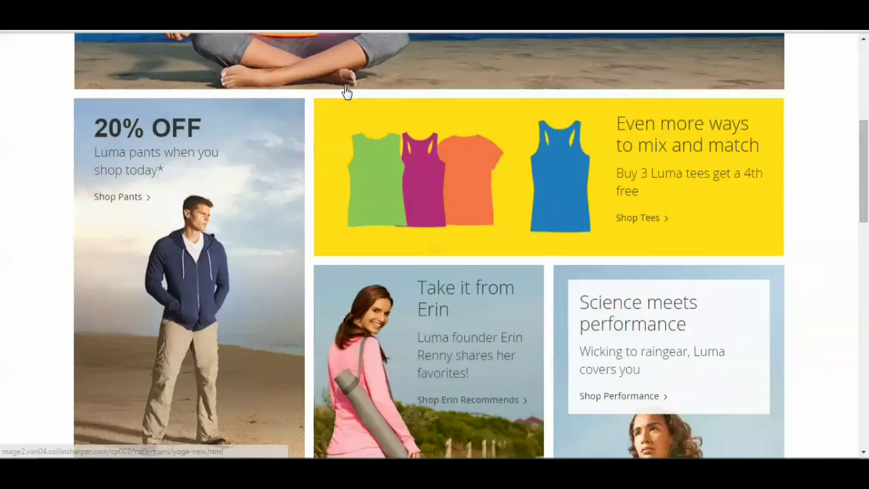